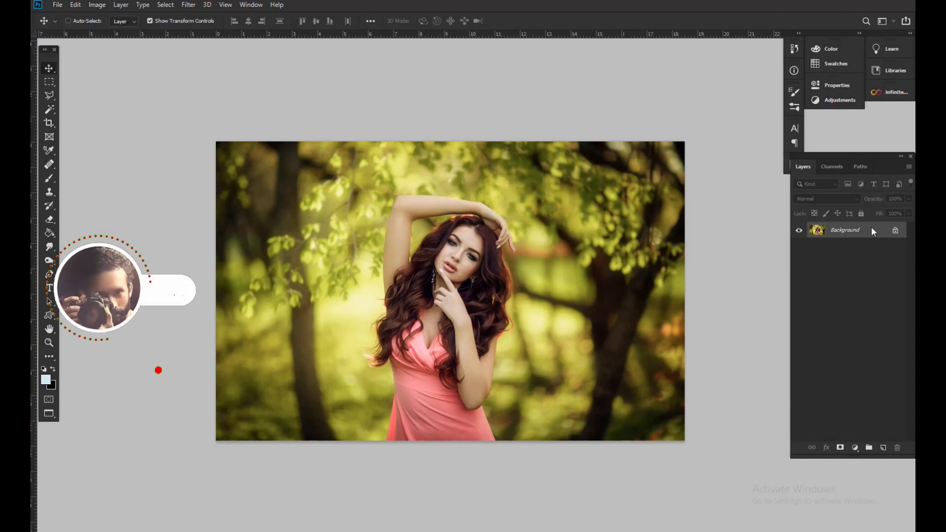
Convert the Background layer to a smart object and open the Camera Raw Filter on it.
right_click(871, 240)
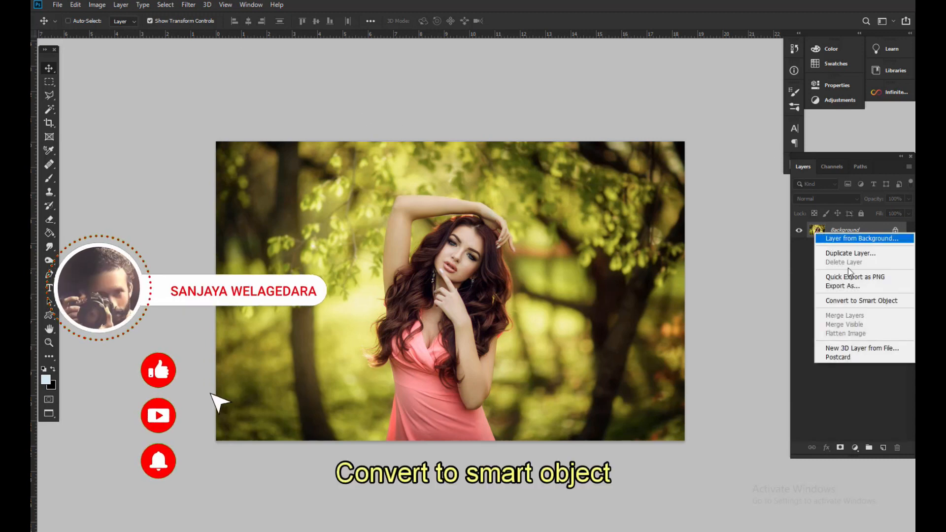
left_click(842, 300)
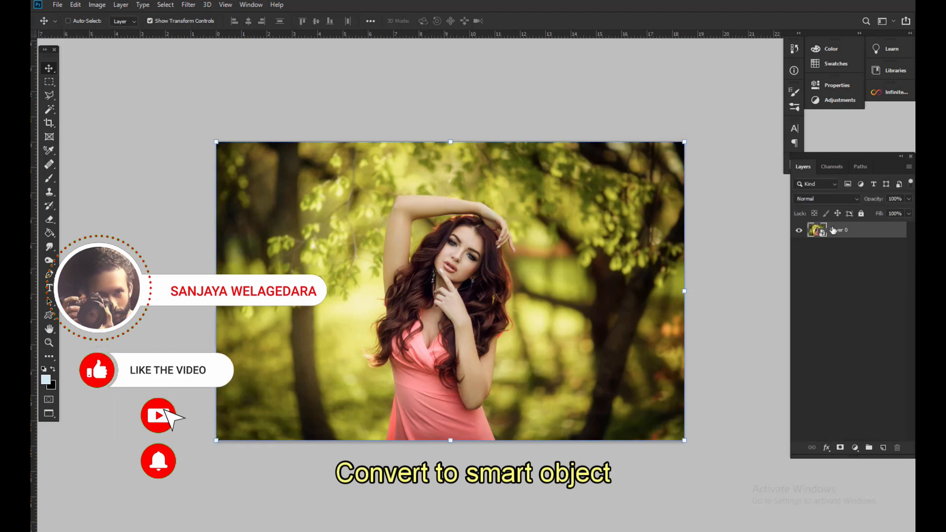
left_click(188, 5)
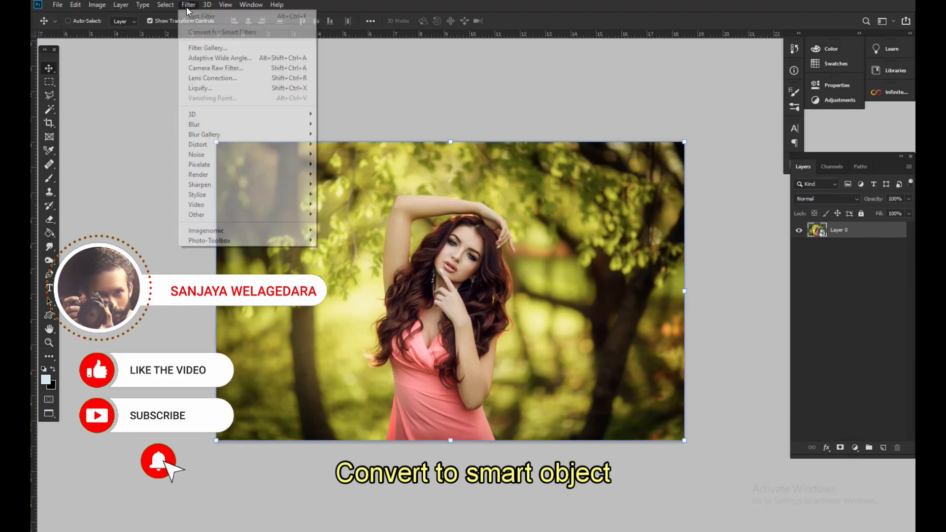
left_click(215, 68)
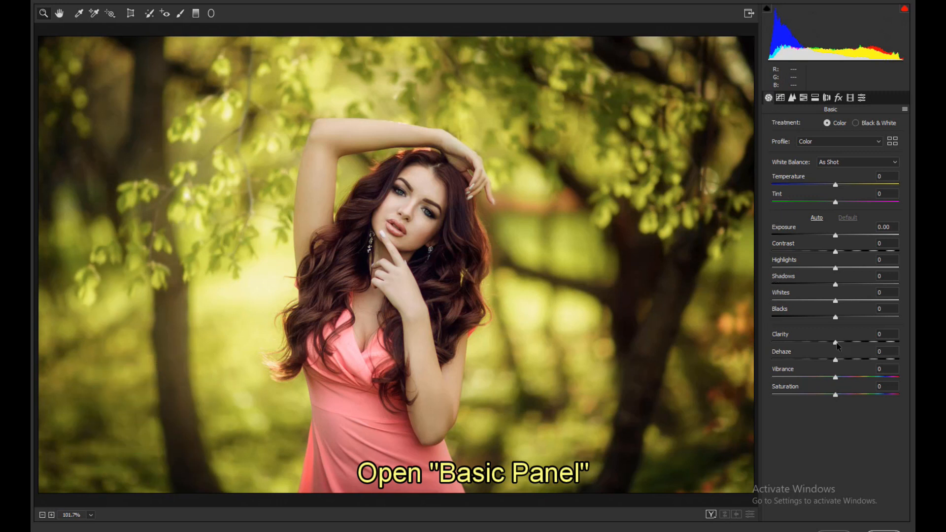
In the basic adjustments, set Clarity to +31, Highlights to -8, Shadows to +39, Whites to -16 and Vibrance to +27.
left_click_drag(837, 344, 855, 340)
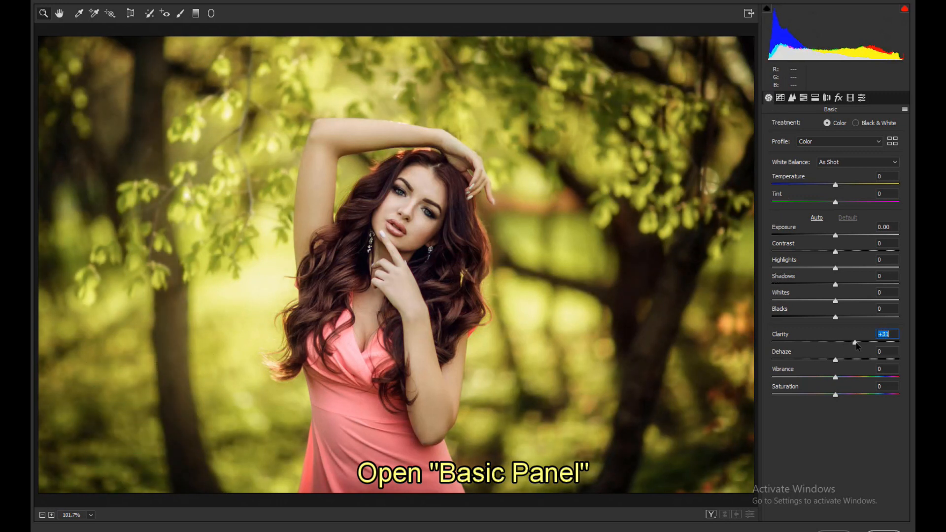
left_click_drag(838, 284, 830, 304)
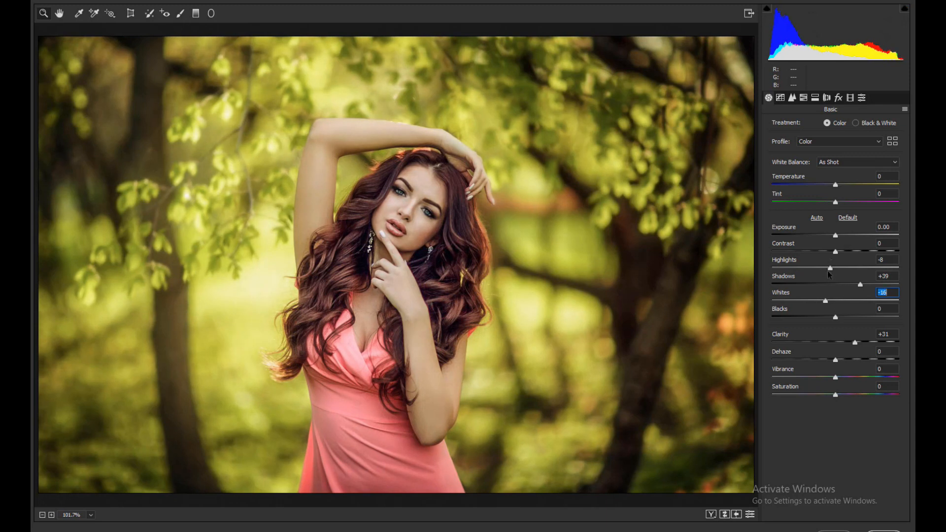
left_click_drag(837, 378, 855, 381)
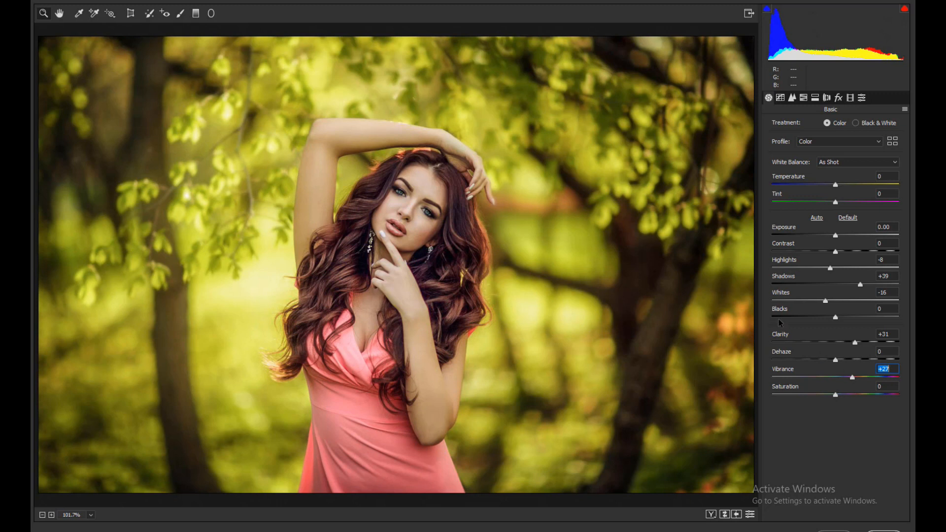
In the HSL hue adjustments, set Reds to +50 and Yellows to -100.
left_click(804, 98)
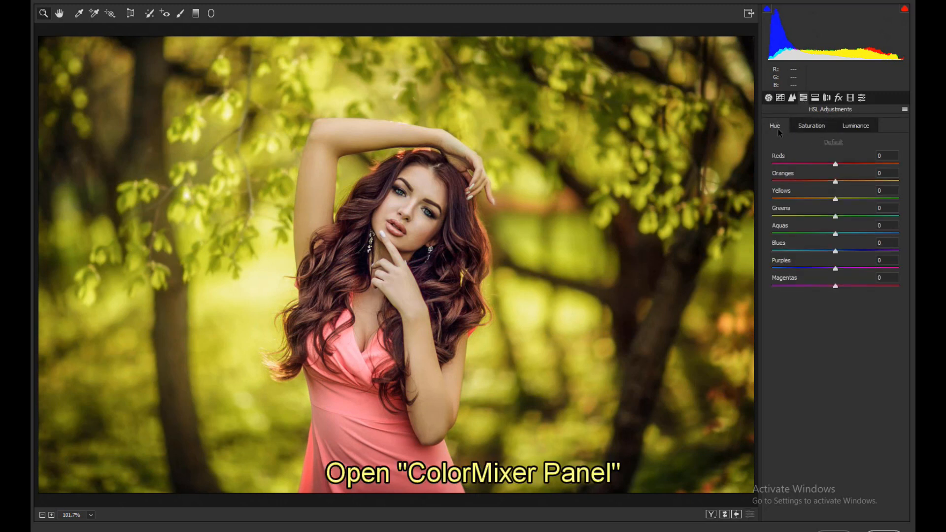
left_click_drag(840, 166, 868, 170)
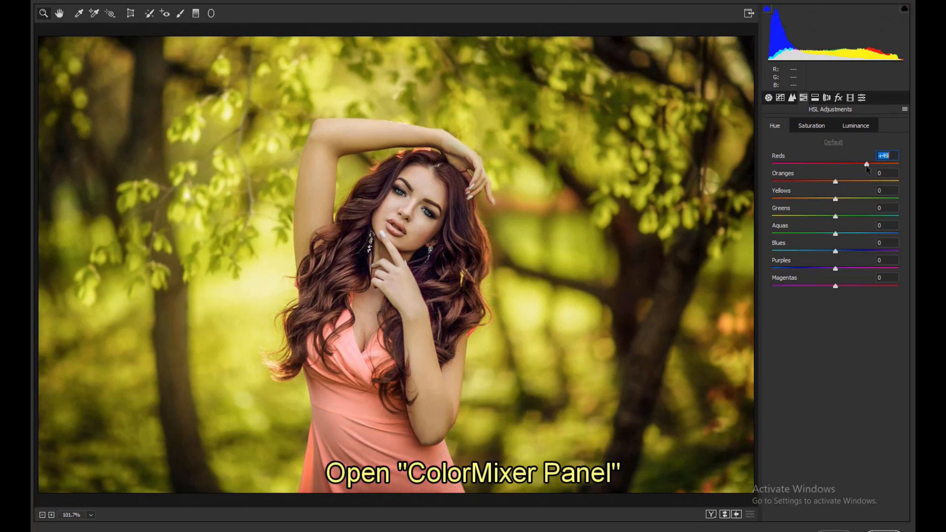
left_click_drag(869, 170, 869, 171)
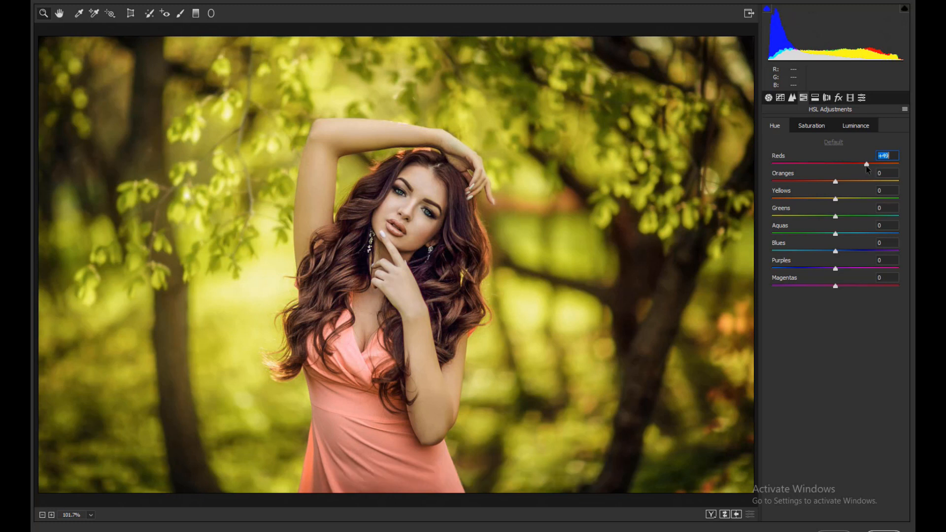
type("50")
left_click_drag(835, 199, 770, 203)
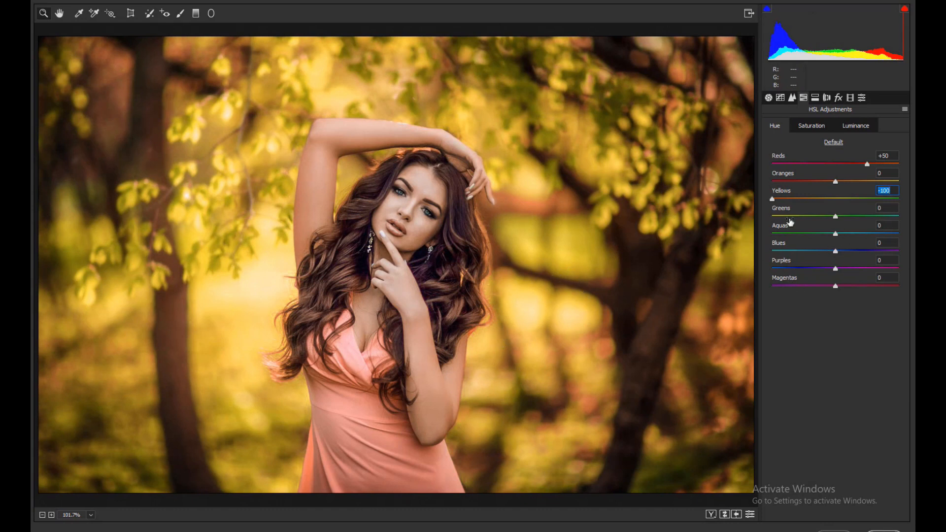
In the HSL saturation adjustments, set Oranges to -25 and both Yellows and Greens to -100.
left_click(808, 127)
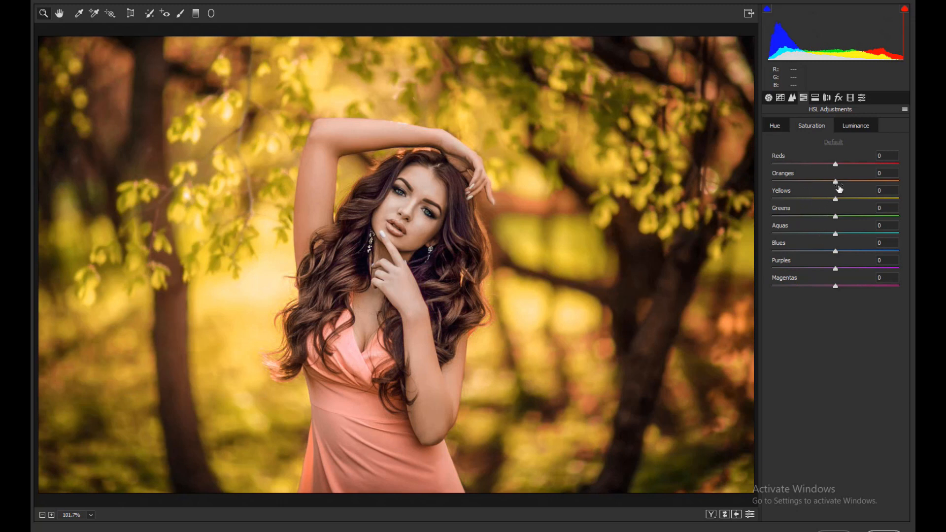
left_click_drag(838, 185, 825, 187)
left_click_drag(835, 200, 757, 211)
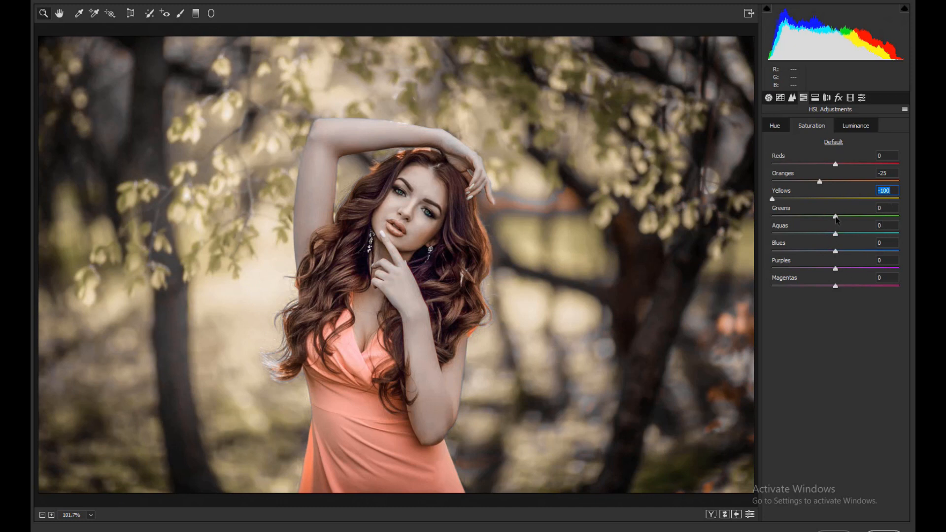
key("Tab")
left_click_drag(836, 217, 770, 220)
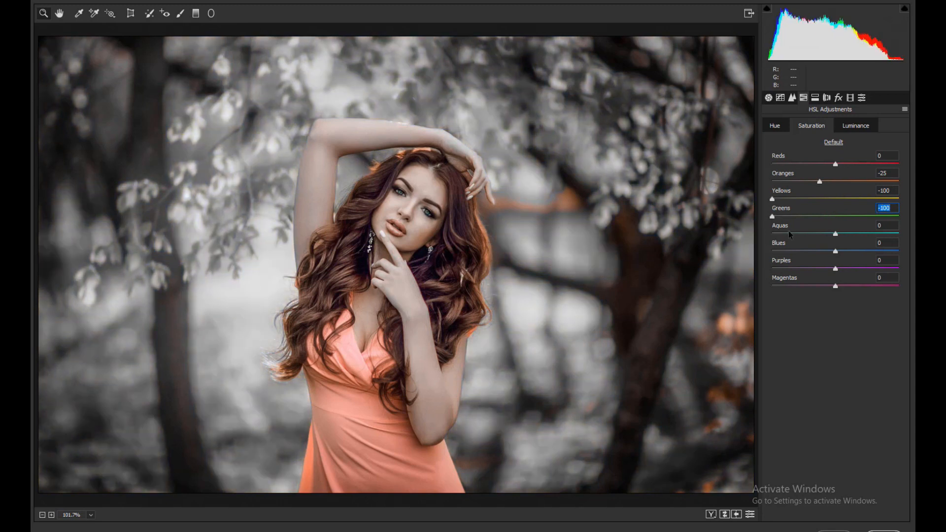
Lower the saturation of Aquas and Purples to -100, and bring Blues and Magentas down to about their minimum.
left_click_drag(831, 234, 768, 243)
left_click_drag(836, 251, 773, 252)
left_click_drag(835, 269, 771, 270)
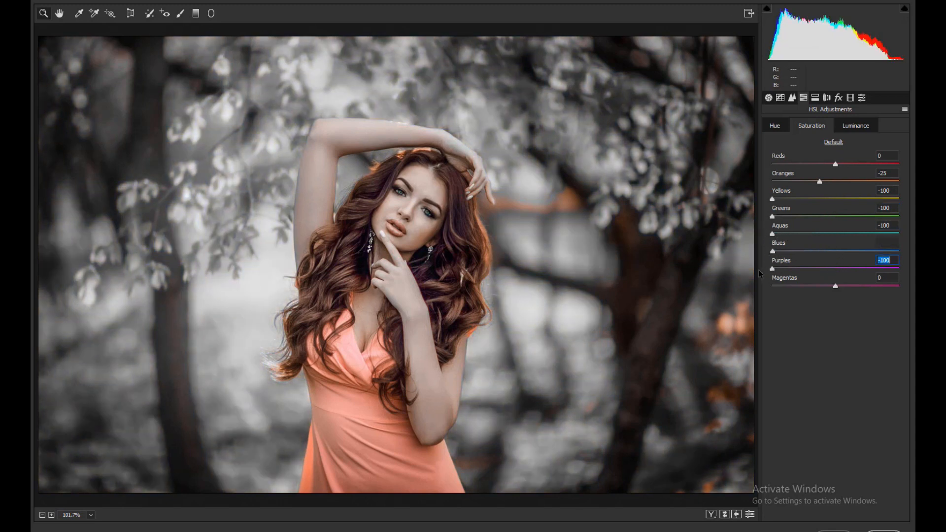
left_click_drag(836, 287, 771, 287)
Set the HSL luminance of all eight colour ranges, from Reds to Magentas, to +10.
left_click(855, 127)
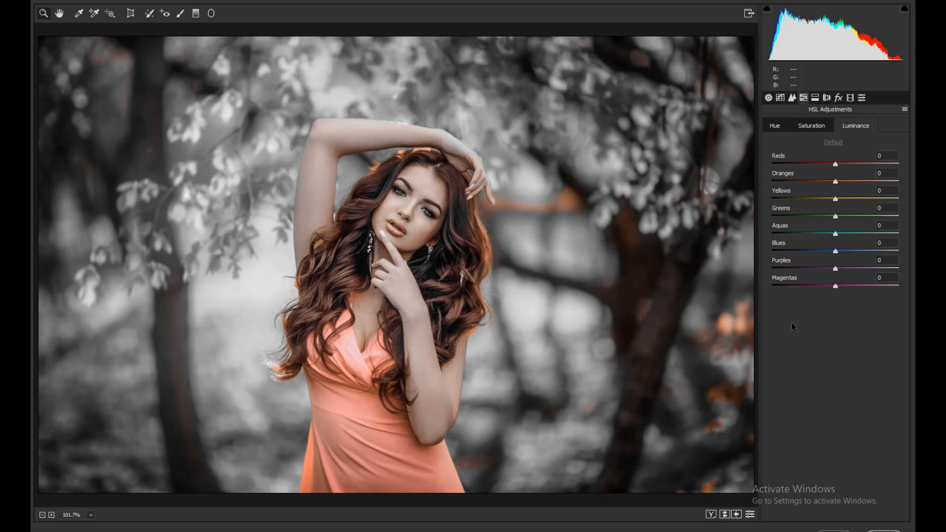
left_click(879, 156)
type("10")
key("Tab")
type("10")
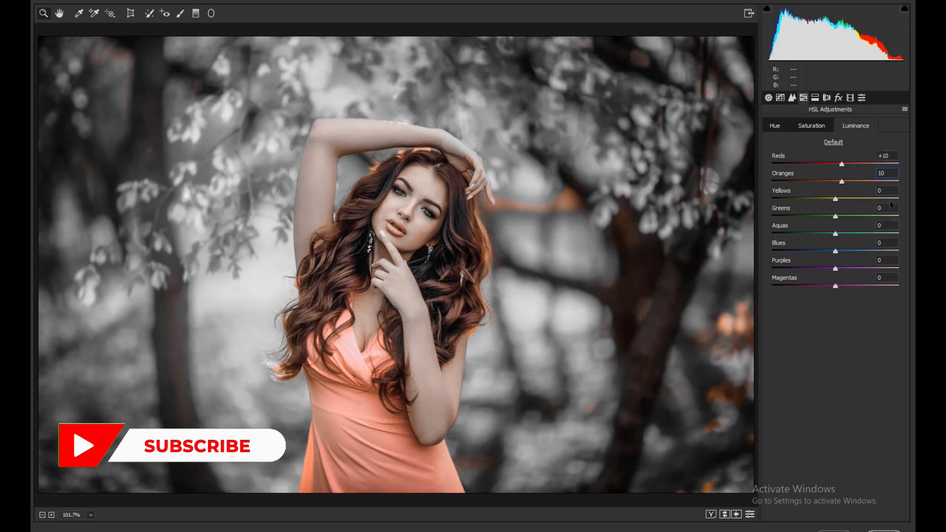
key("Tab")
type("10")
key("Tab")
type("10")
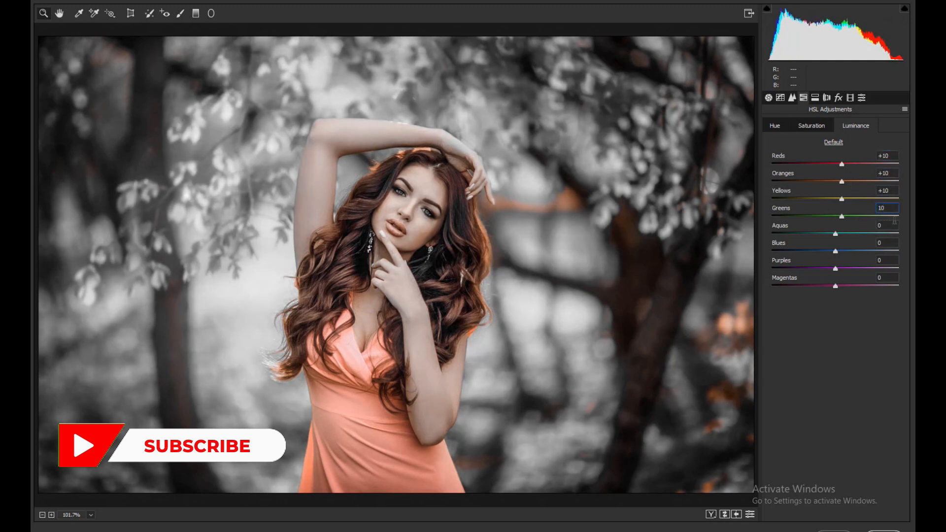
key("Tab")
type("10")
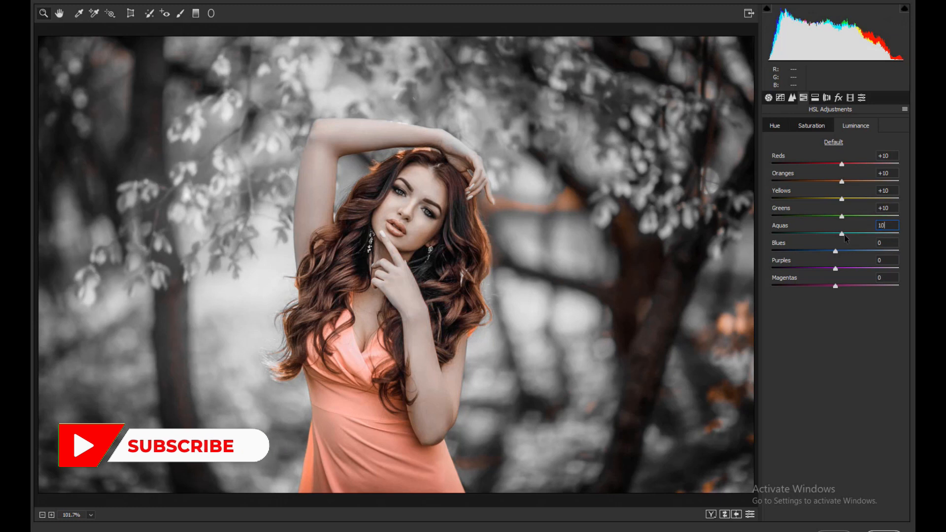
key("Tab")
type("10")
key("Tab")
type("10")
key("Tab")
type("10")
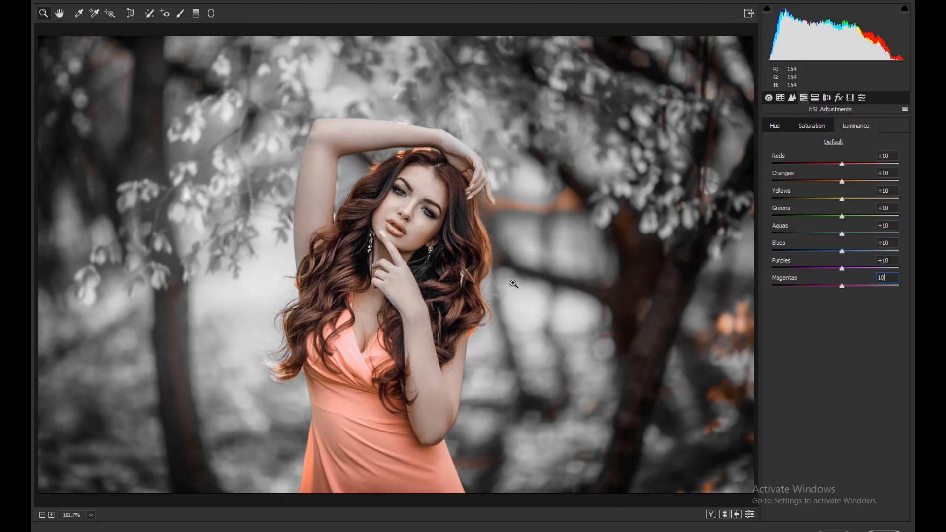
key("Return")
key("ctrl+0")
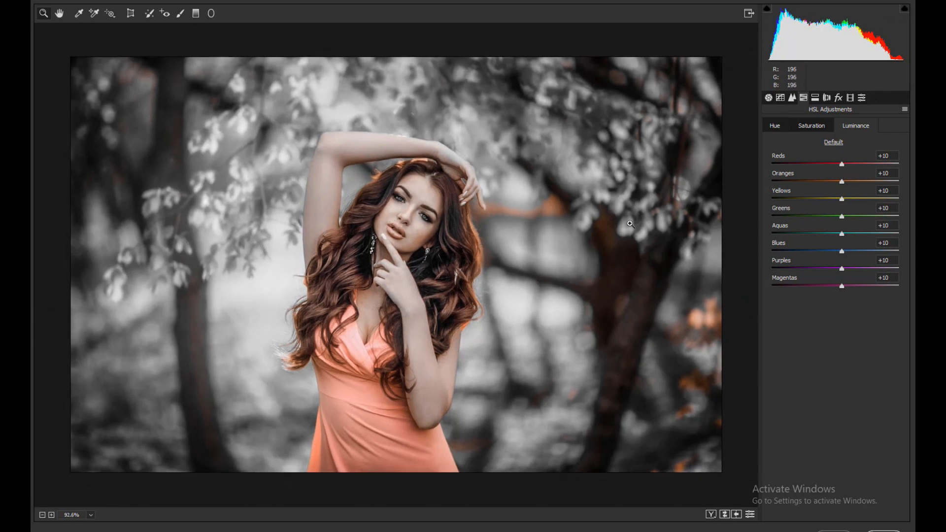
In Split Toning, set the highlights to hue 30 and saturation 5.
left_click(815, 98)
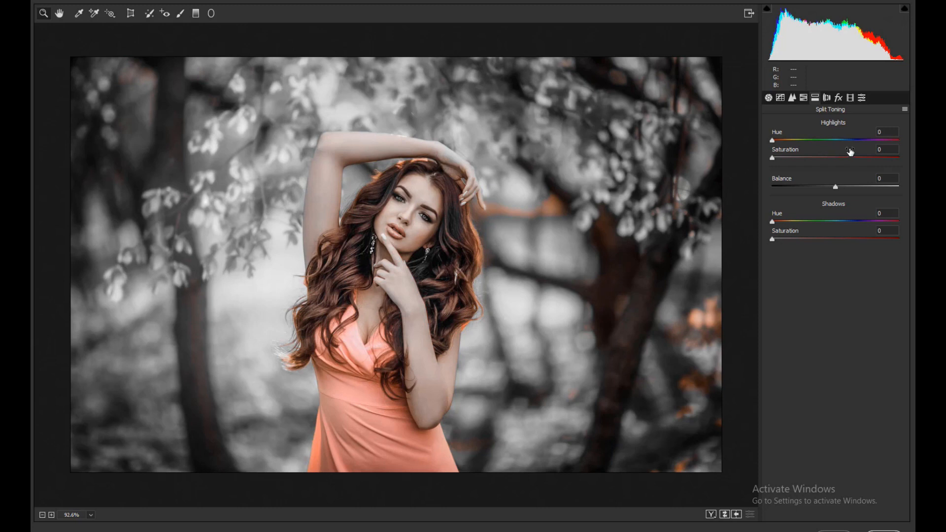
left_click_drag(772, 142, 785, 146)
left_click_drag(784, 149, 782, 150)
left_click(879, 149)
type("5")
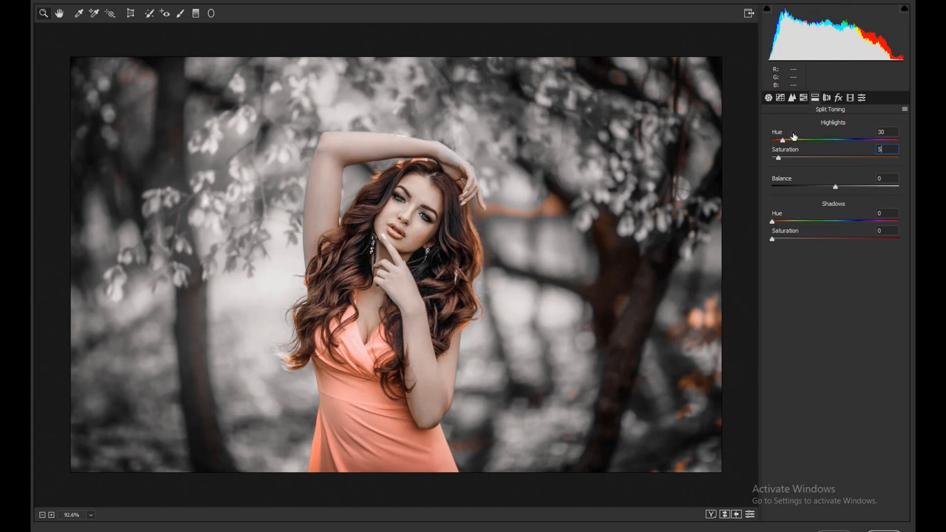
Set the lens vignetting amount to -40 and the Green Primary hue in Calibration to -58.
left_click(826, 98)
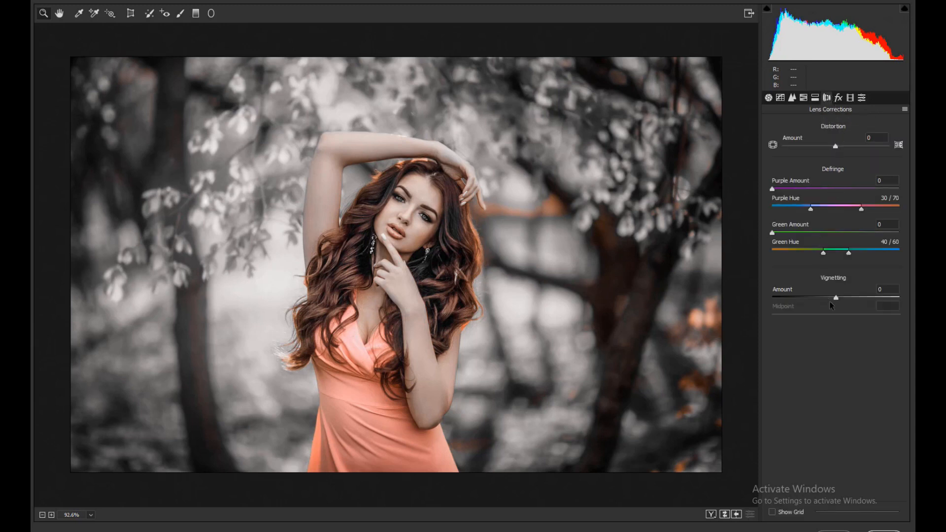
left_click_drag(836, 298, 812, 304)
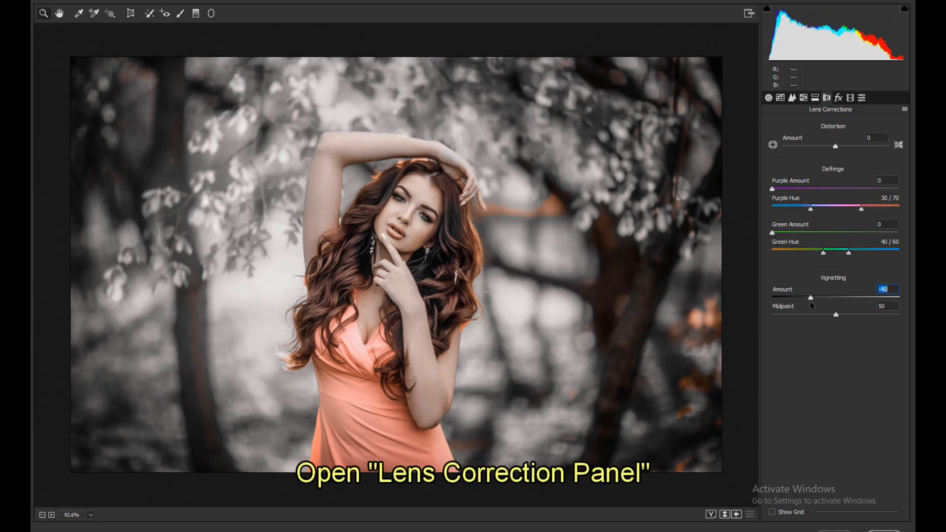
left_click(816, 99)
left_click(827, 98)
left_click(838, 98)
left_click(850, 98)
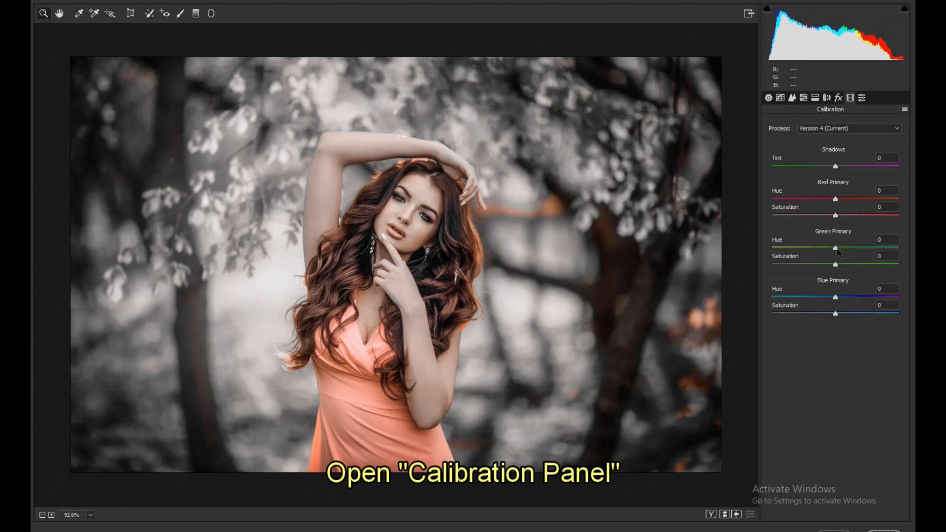
left_click_drag(836, 248, 801, 251)
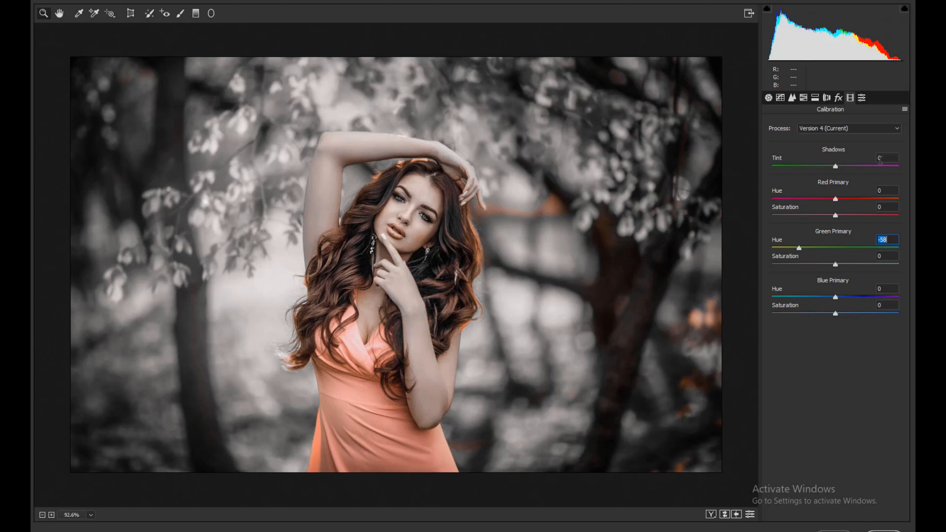
Save all the Camera Raw settings as a preset file named "Black tone".
left_click(905, 110)
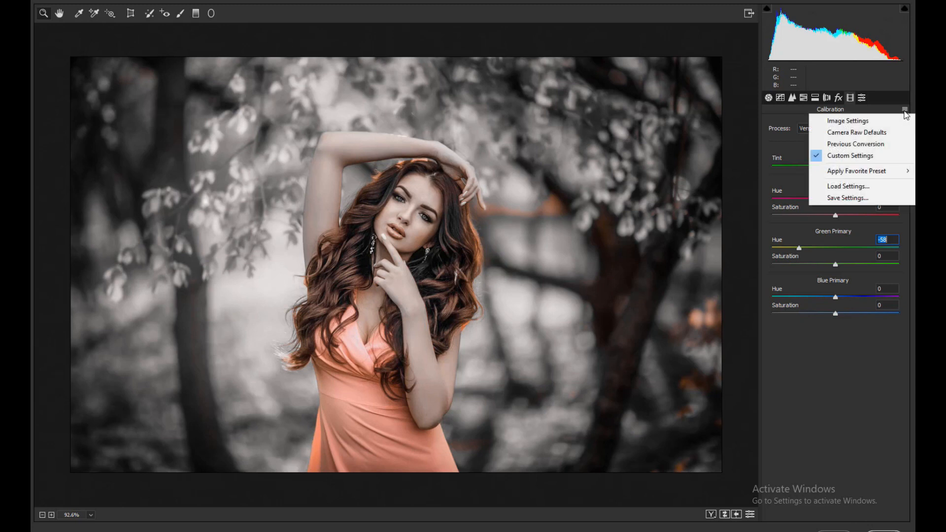
left_click(857, 199)
left_click_drag(496, 58, 620, 70)
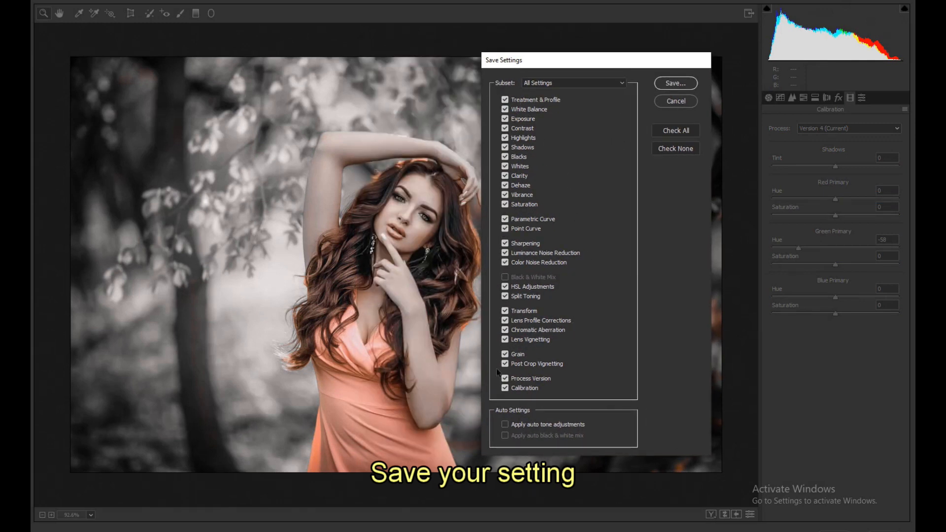
left_click(662, 85)
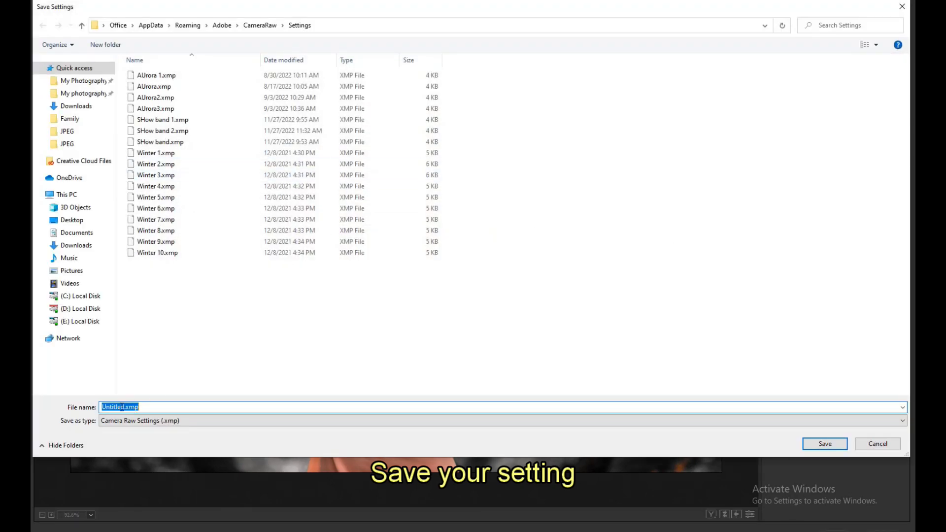
left_click(121, 407)
double_click(122, 407)
type("B")
type("lack tone")
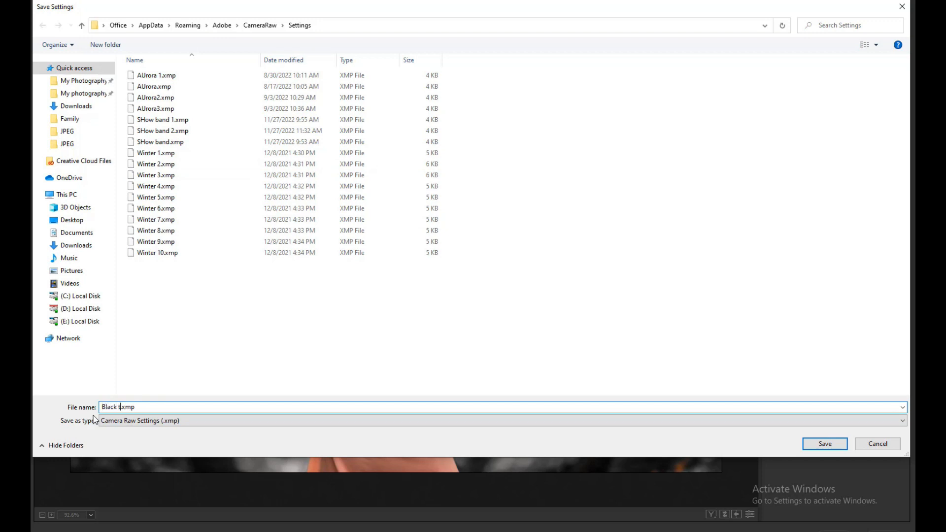
key("Return")
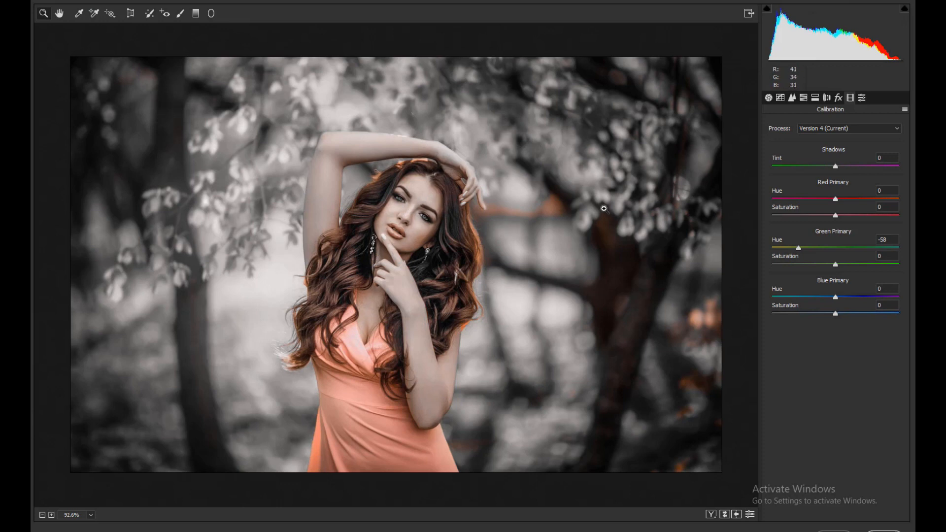
Look up the Black tone entry among the user presets and apply the Camera Raw adjustments to the layer.
left_click(862, 98)
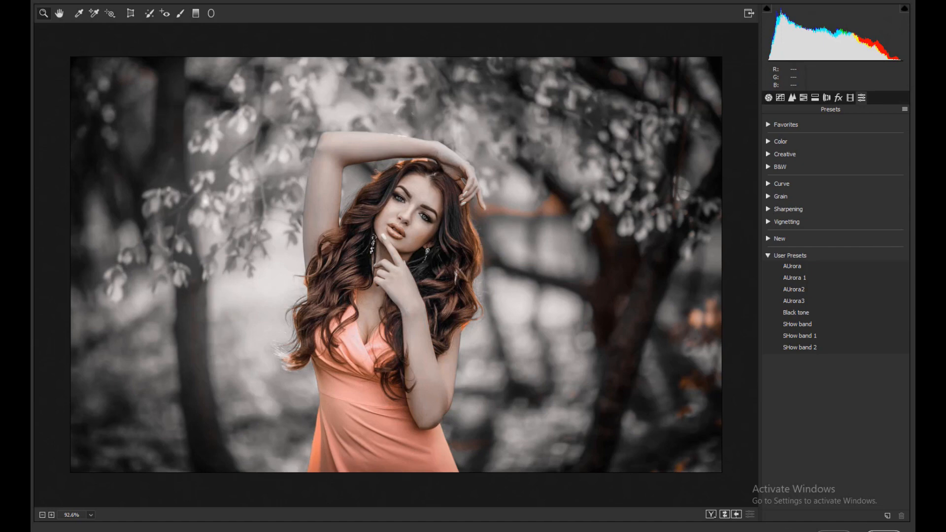
left_click(885, 531)
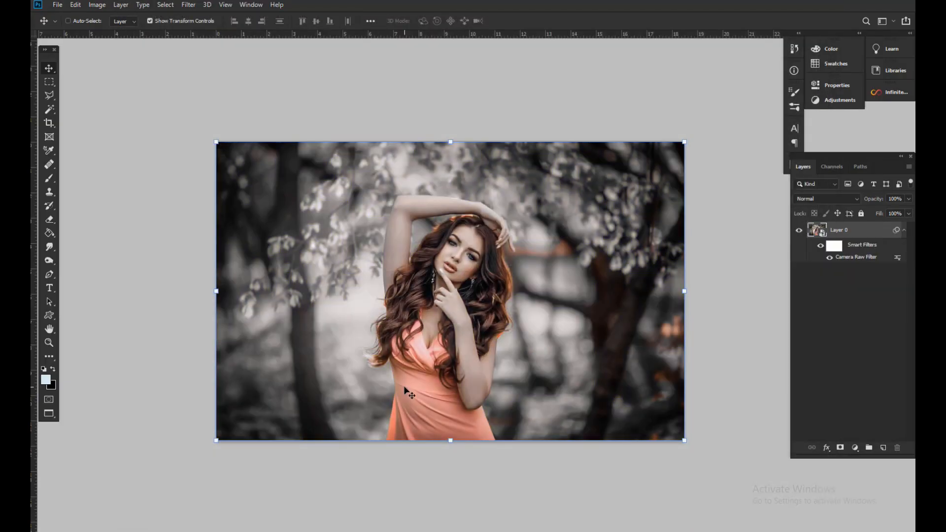
Compare the photo before and after by repeatedly switching the layer's smart filters off and on.
left_click(820, 251)
left_click(820, 251)
left_click(820, 251)
left_click(820, 250)
left_click(820, 251)
left_click(820, 250)
Return to the standard screen mode that shows the open document tabs.
key("f")
key("f")
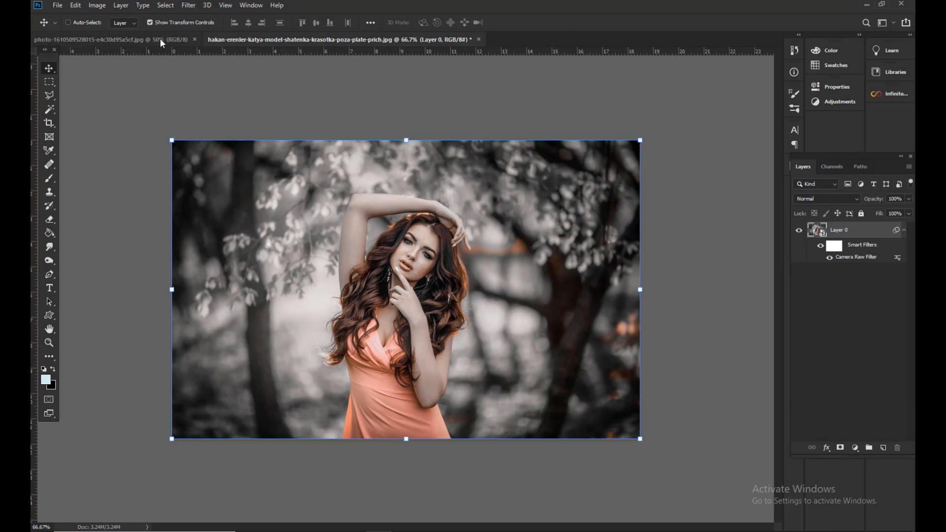
Apply the Black tone user preset to the other open portrait, the woman in the red blouse, with the Camera Raw Filter.
left_click(159, 38)
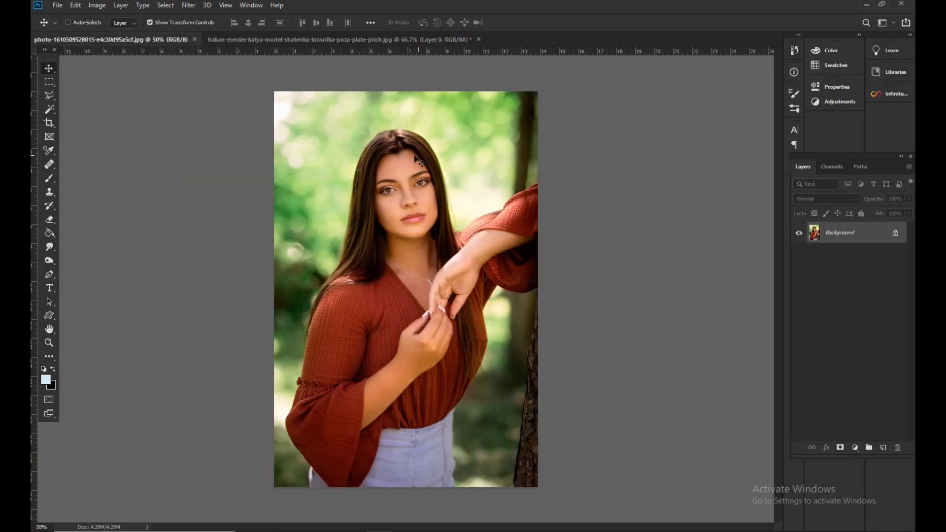
left_click(184, 6)
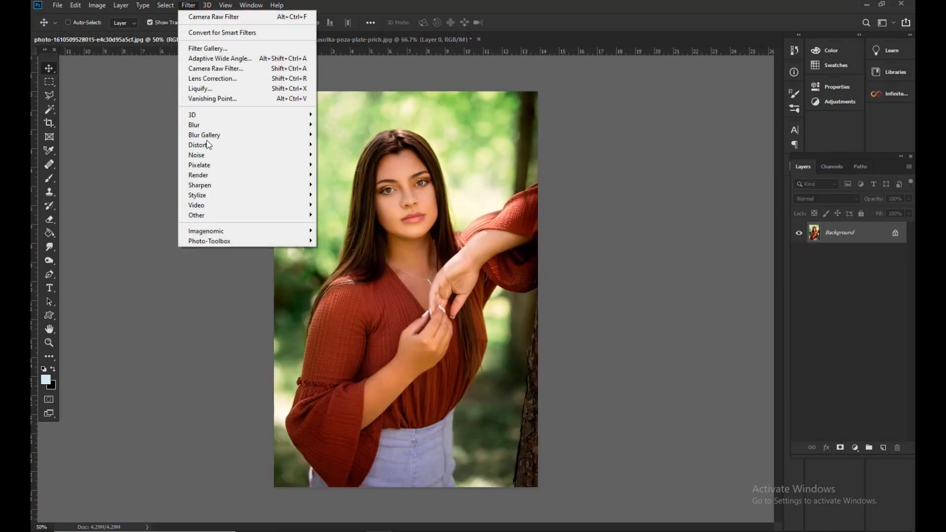
left_click(205, 69)
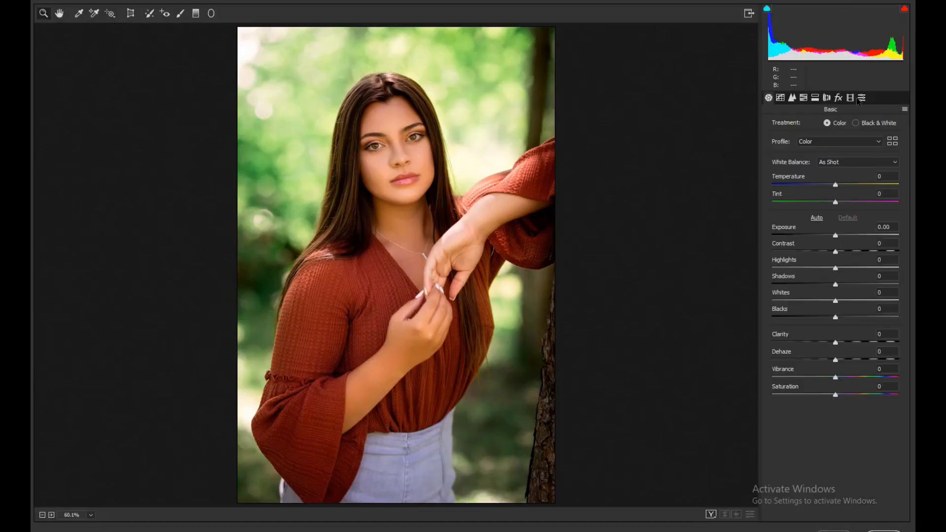
left_click(861, 98)
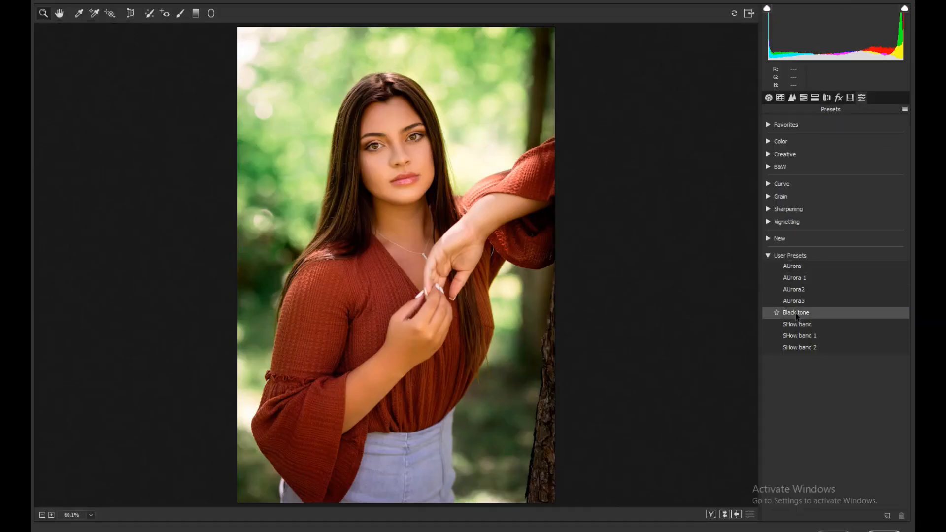
left_click(795, 313)
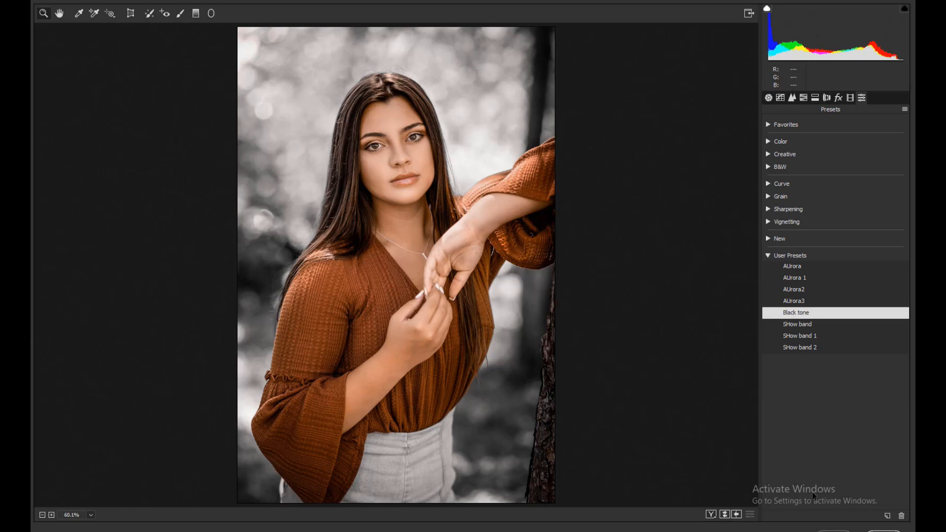
left_click(883, 531)
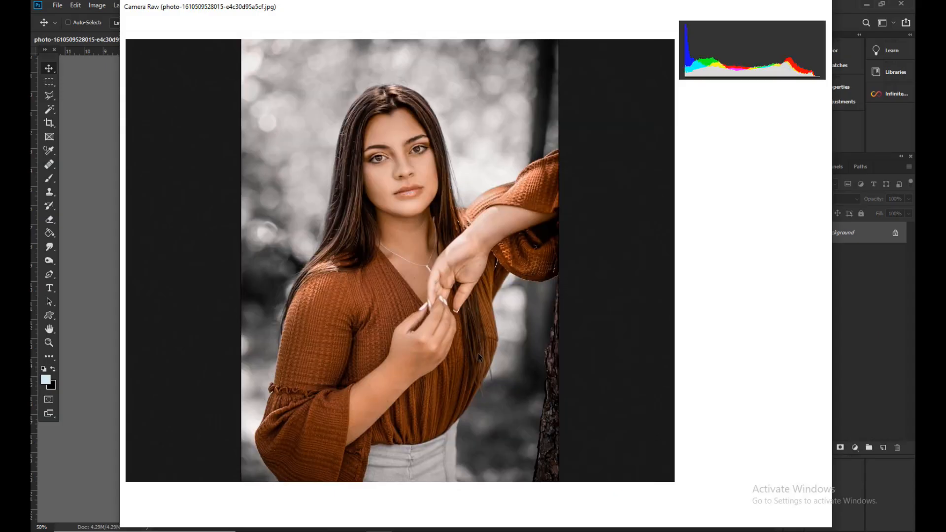
Compare the two black-tone portraits by switching back and forth between their open documents, ending on the blouse portrait.
left_click(284, 39)
left_click(166, 38)
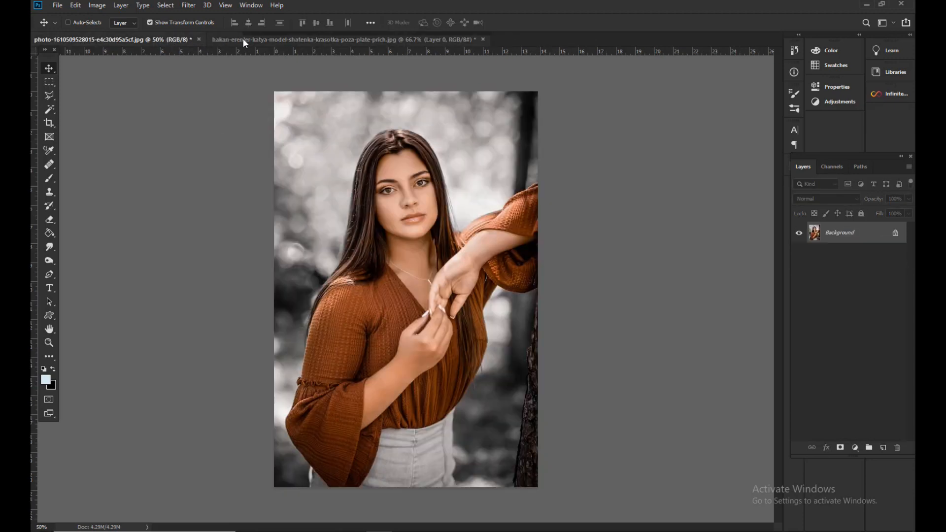
left_click(244, 38)
left_click(180, 40)
left_click(270, 41)
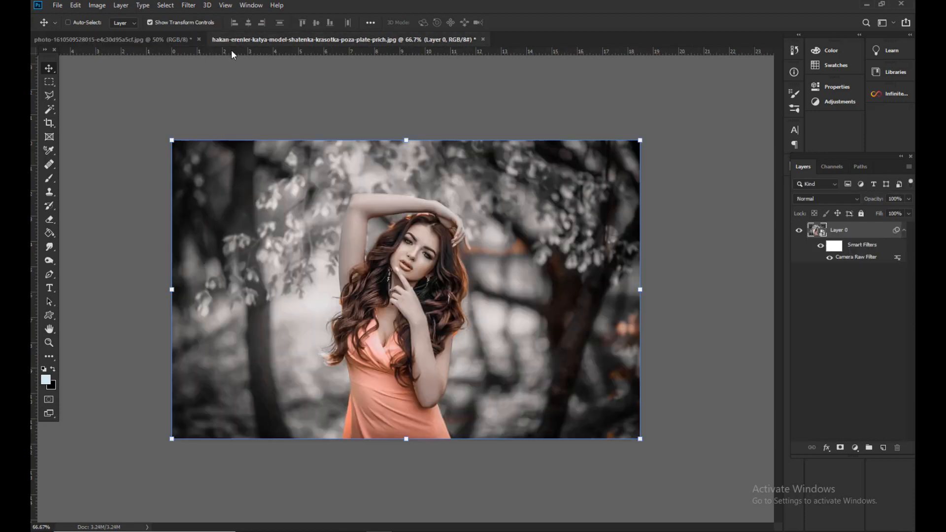
left_click(120, 40)
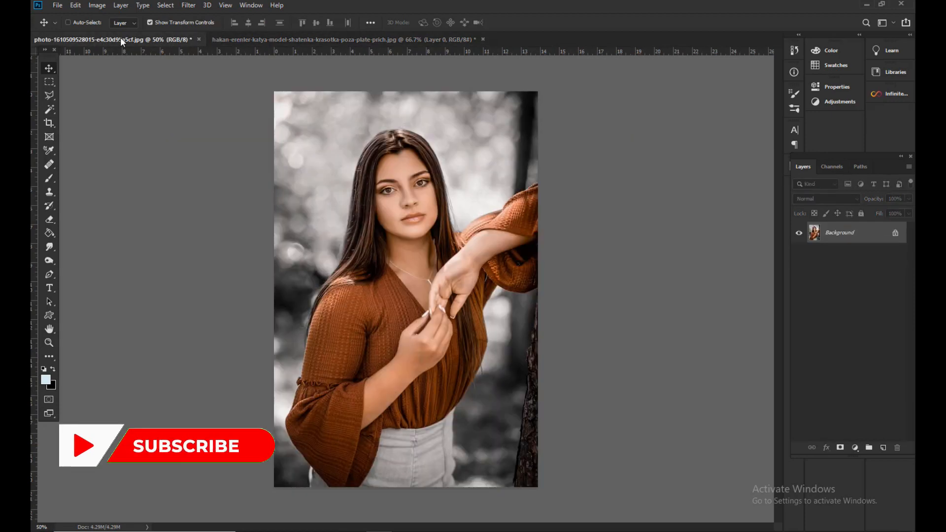